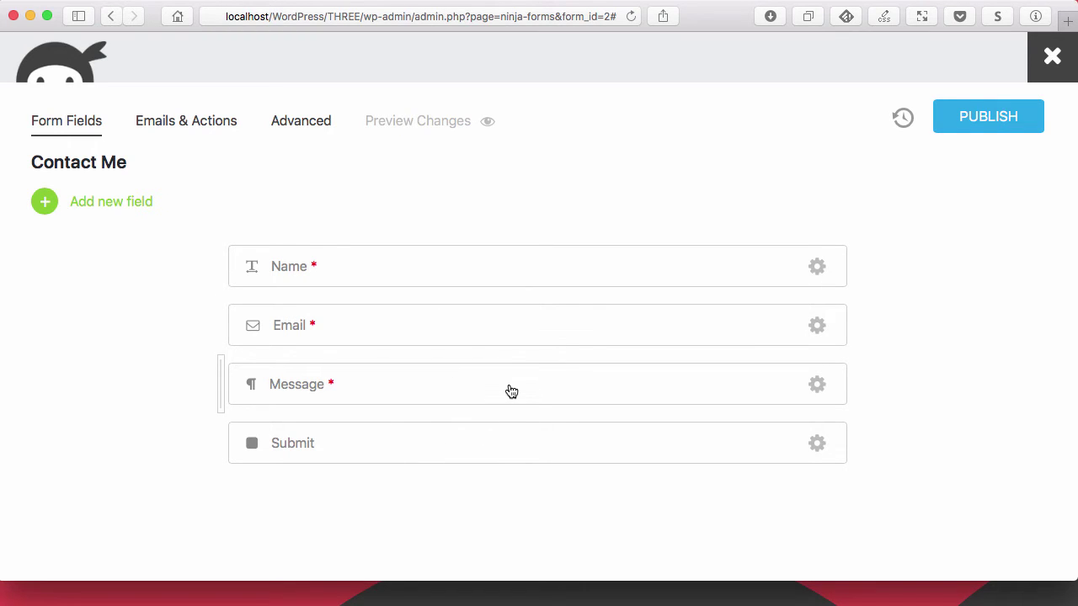
Step: Split the Contact Me form into two columns, with Message beside Name and with Email and Submit stacked under Name
left_click_drag(511, 391, 511, 391)
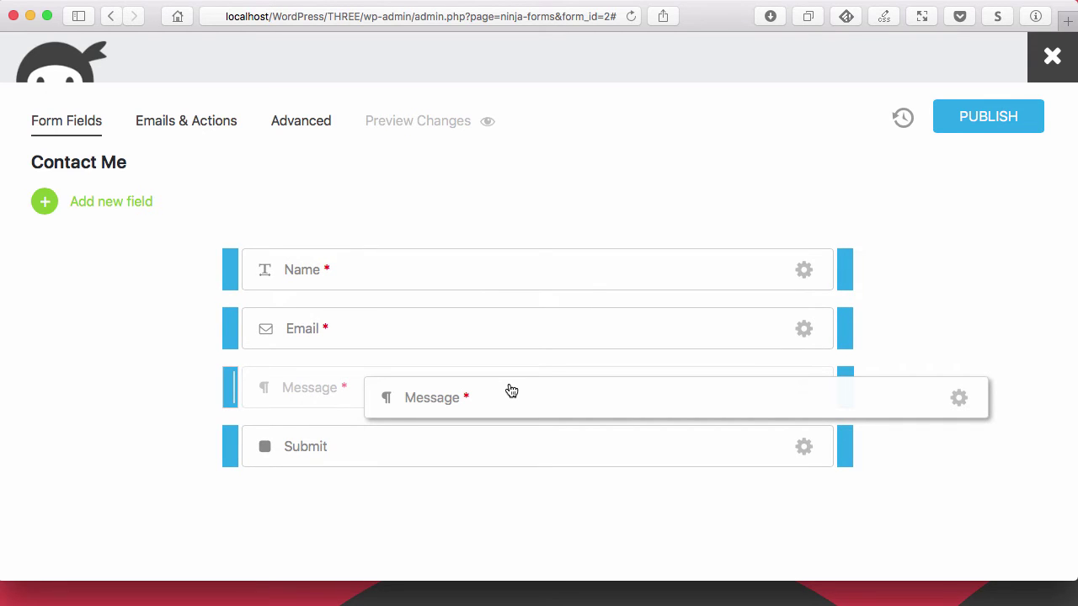
left_click_drag(511, 391, 416, 412)
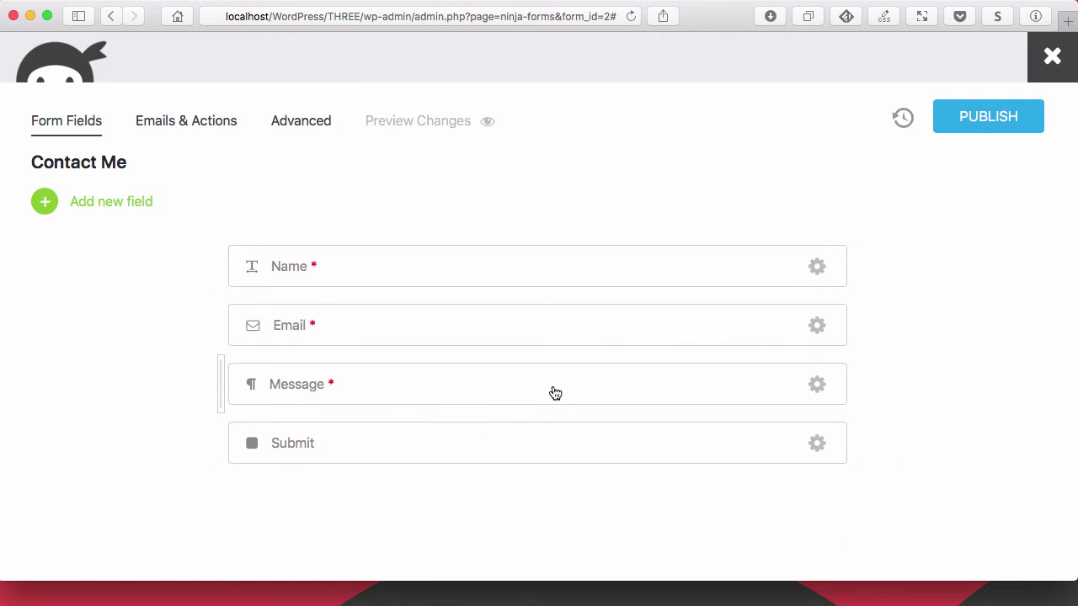
left_click_drag(555, 394, 233, 269)
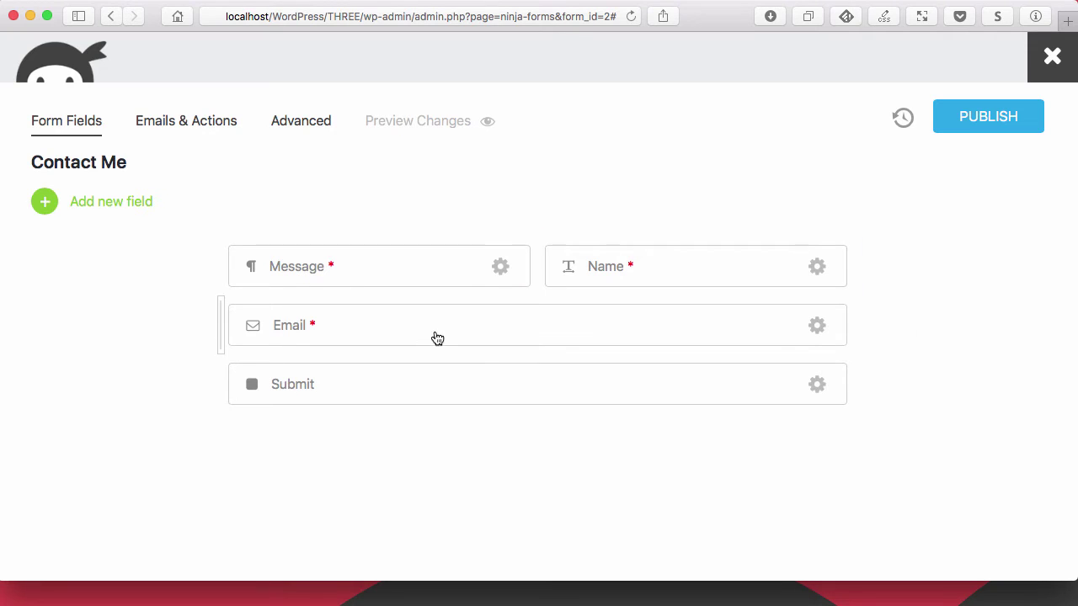
left_click_drag(435, 337, 617, 337)
left_click_drag(599, 387, 658, 379)
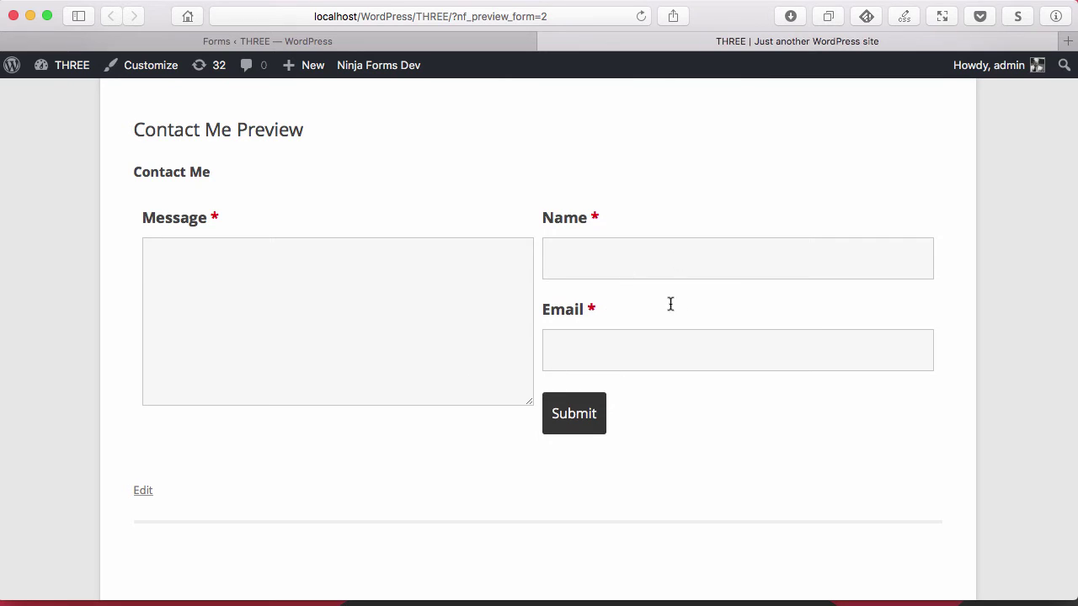
Step: Widen the Message column to about two thirds of the form width and reload the form preview
left_click(477, 44)
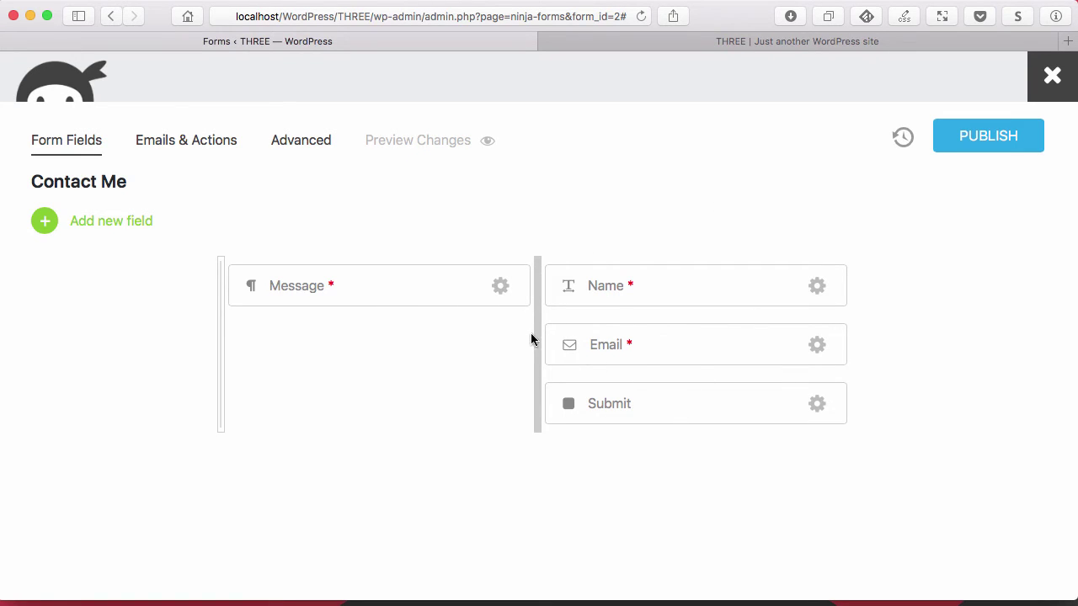
left_click_drag(537, 337, 538, 337)
left_click_drag(539, 267, 631, 270)
left_click(677, 43)
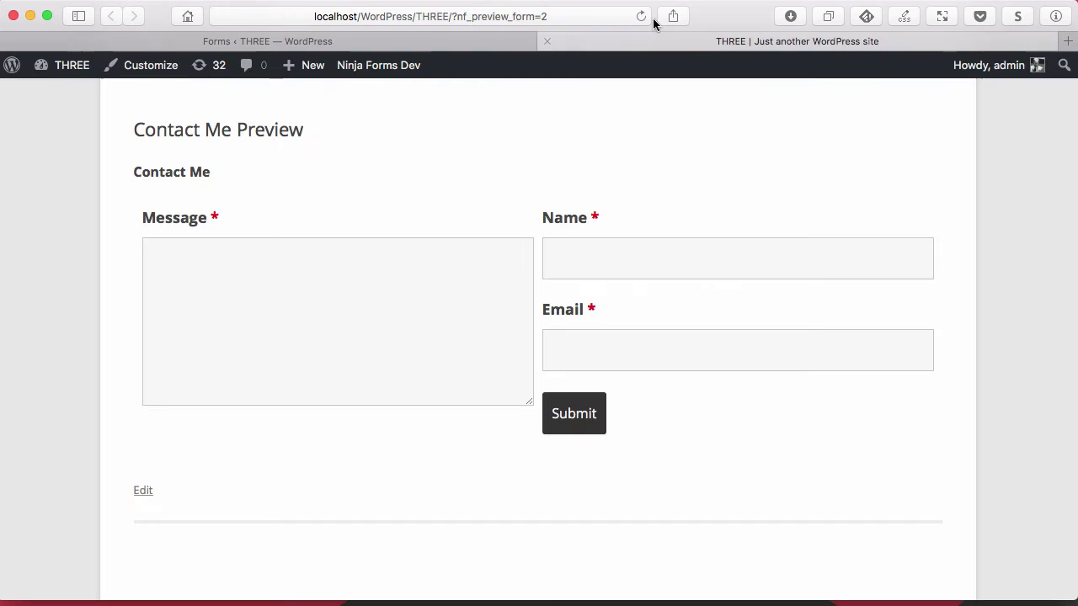
left_click(641, 17)
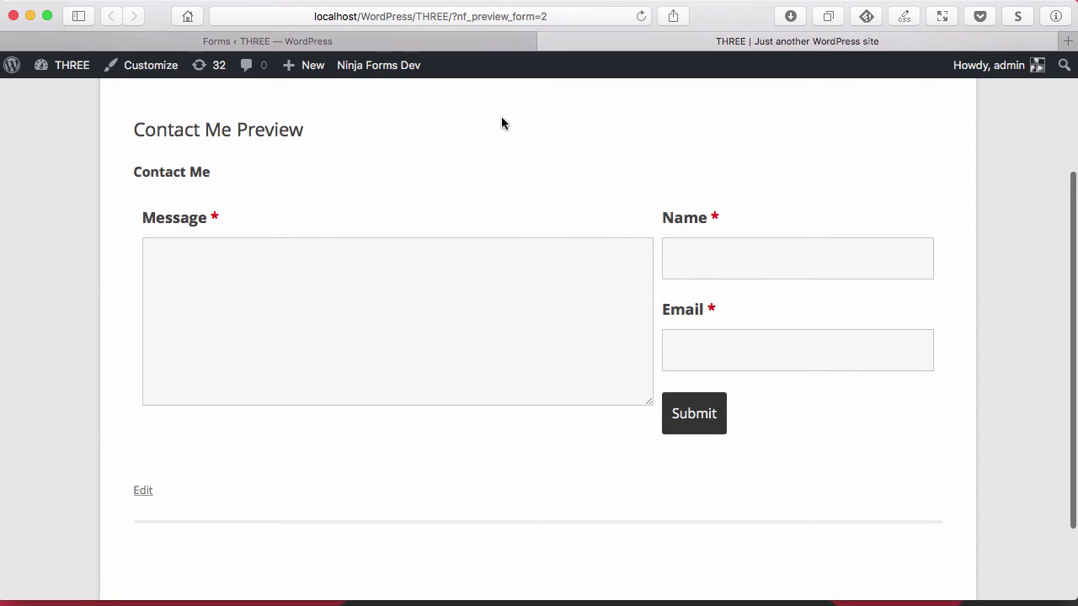
Step: Narrow the Message column to slightly more than half of the form width and return to the form preview
left_click(485, 42)
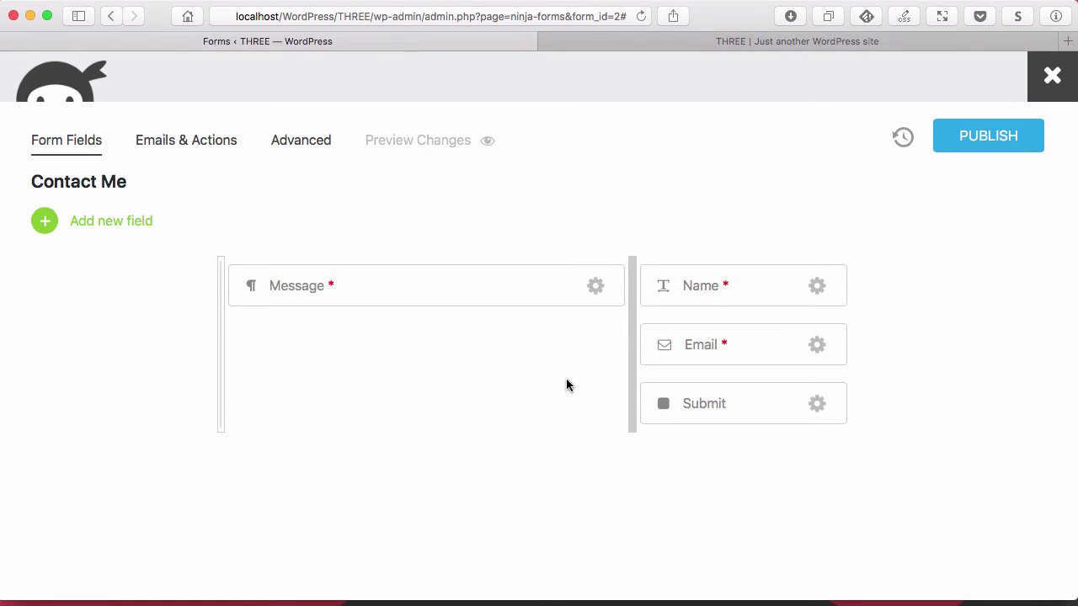
left_click_drag(631, 355, 561, 354)
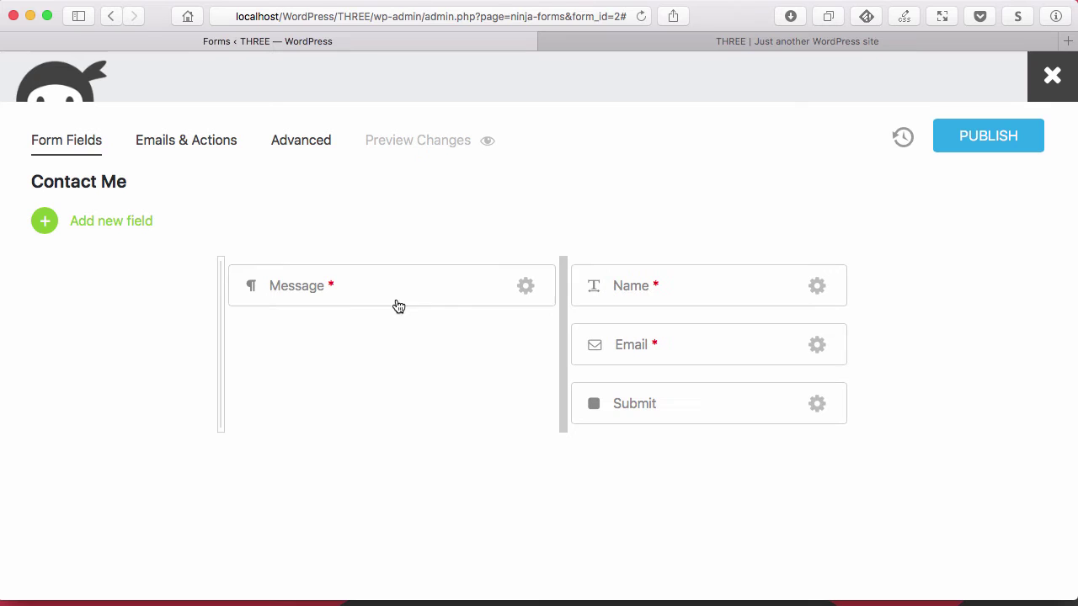
left_click(672, 44)
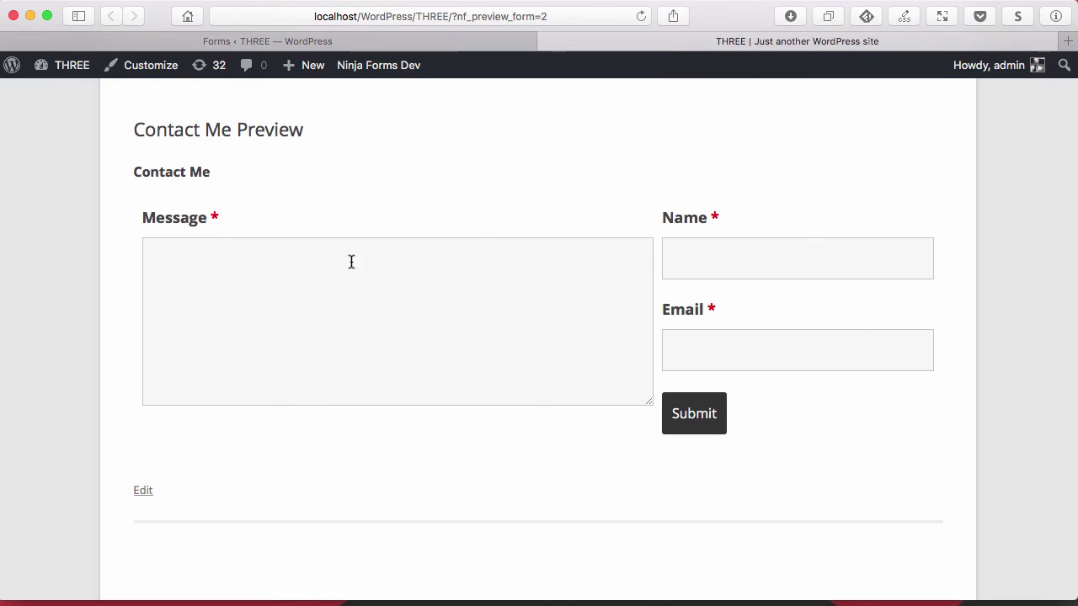
Step: Move Message between Email and Submit in the form builder, and add an HTML field to the emptied column
left_click(450, 42)
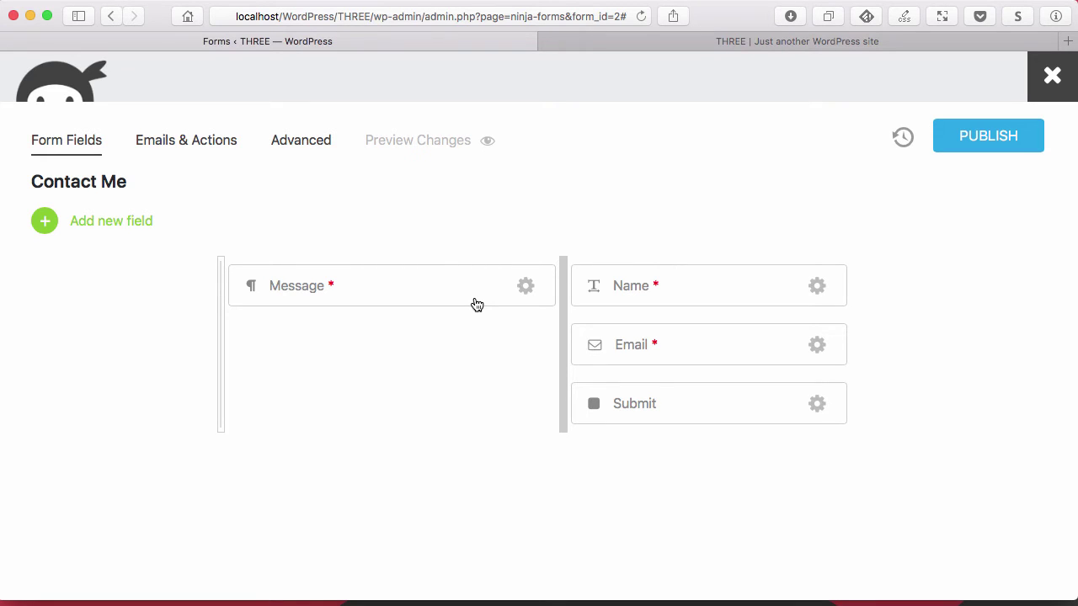
left_click_drag(443, 289, 645, 402)
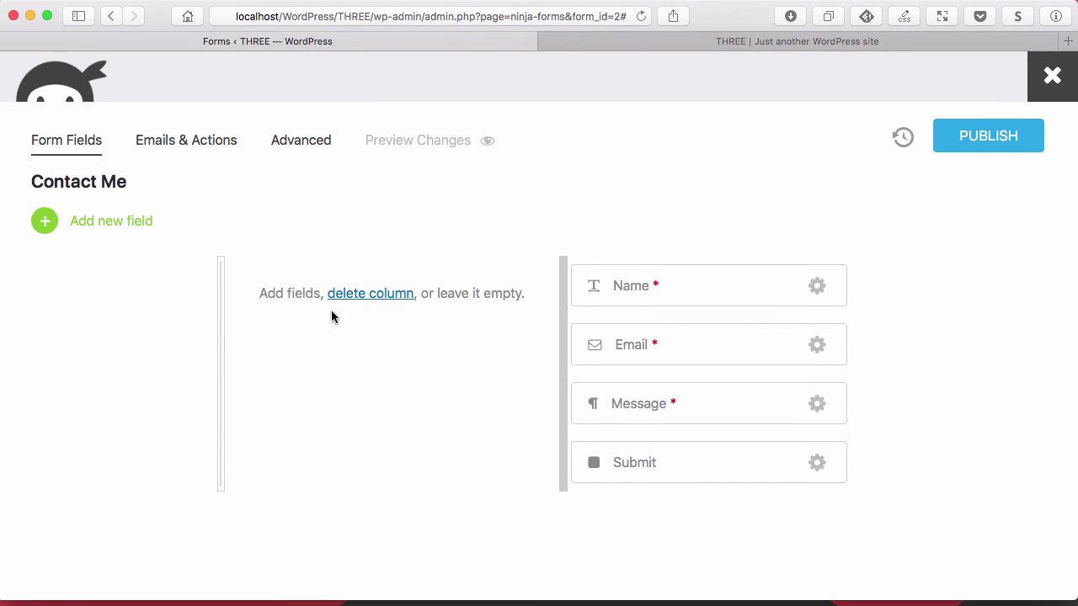
left_click(93, 218)
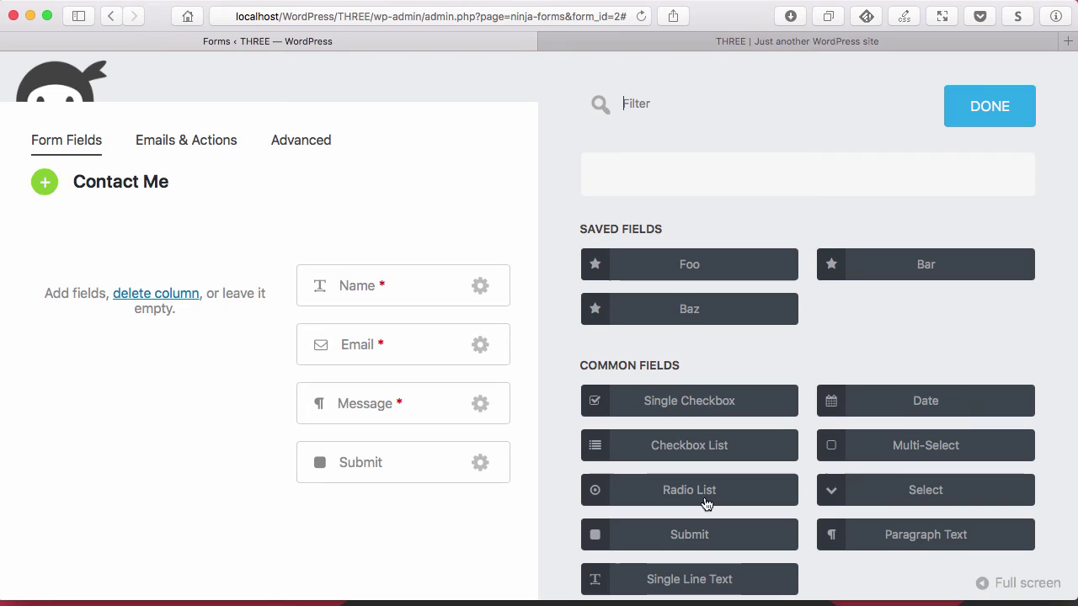
scroll(706, 503, "down", 5)
scroll(706, 503, "down", 2)
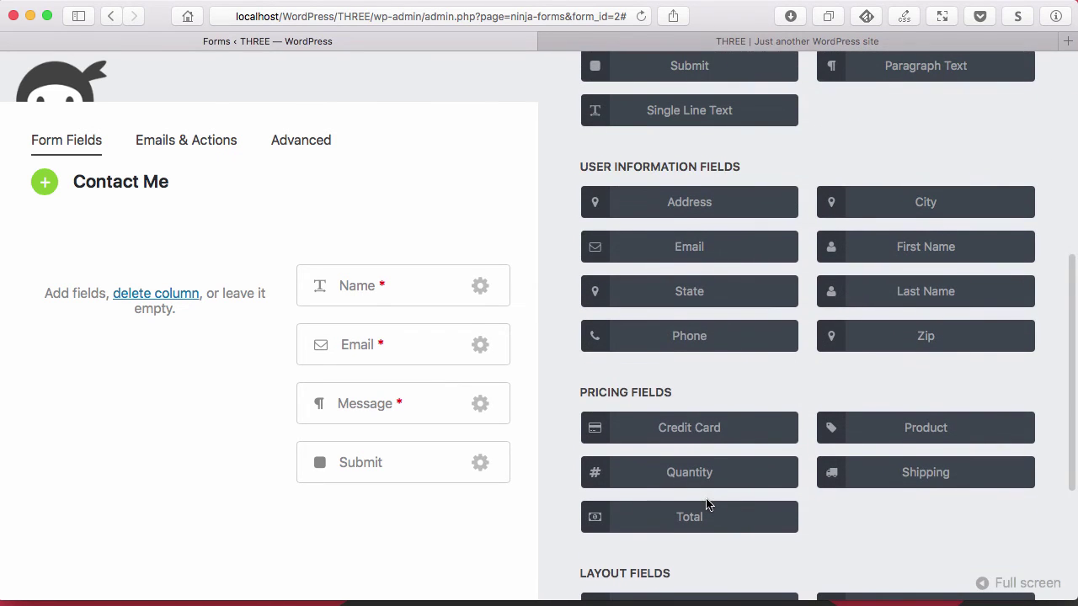
scroll(705, 498, "down", 2)
left_click_drag(712, 358, 200, 337)
scroll(910, 194, "up", 9)
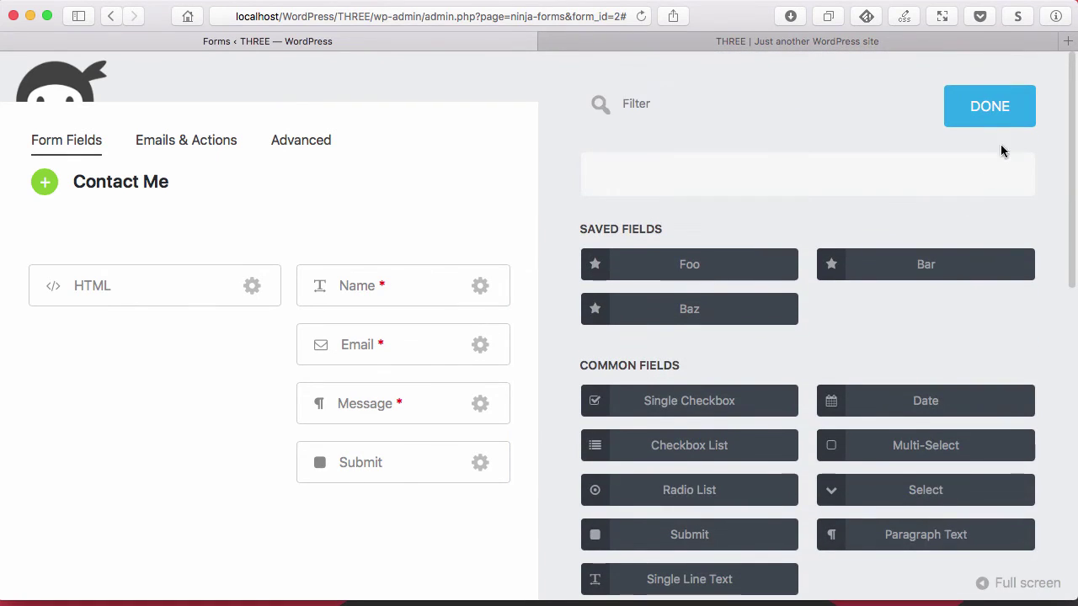
left_click(1003, 115)
Step: Insert the Free Beer chalkboard image from the media library into the HTML field's default value
left_click(261, 301)
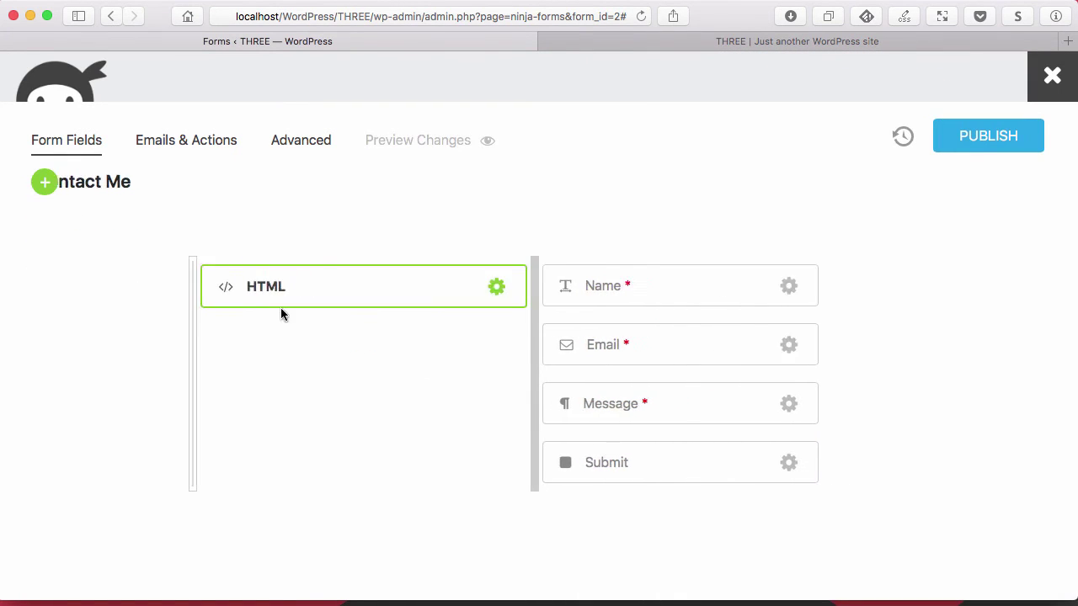
left_click(954, 319)
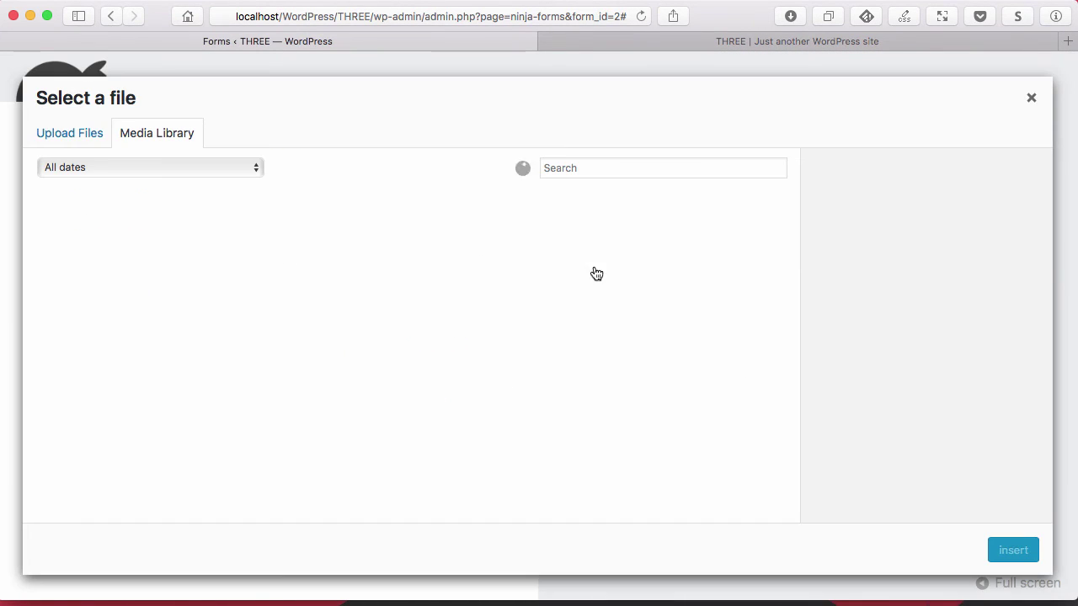
left_click(92, 253)
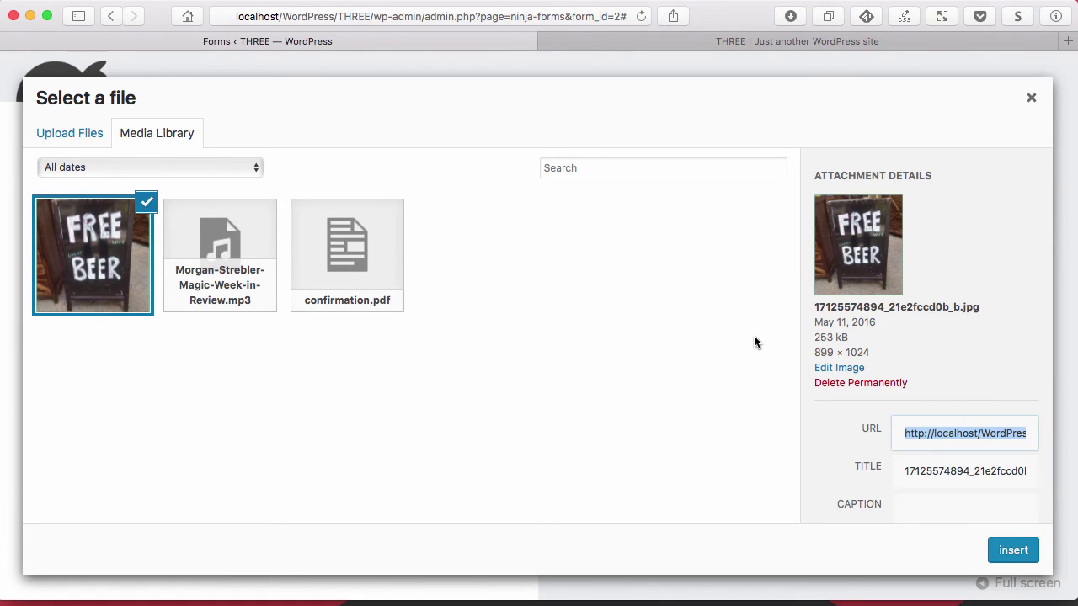
left_click(1010, 543)
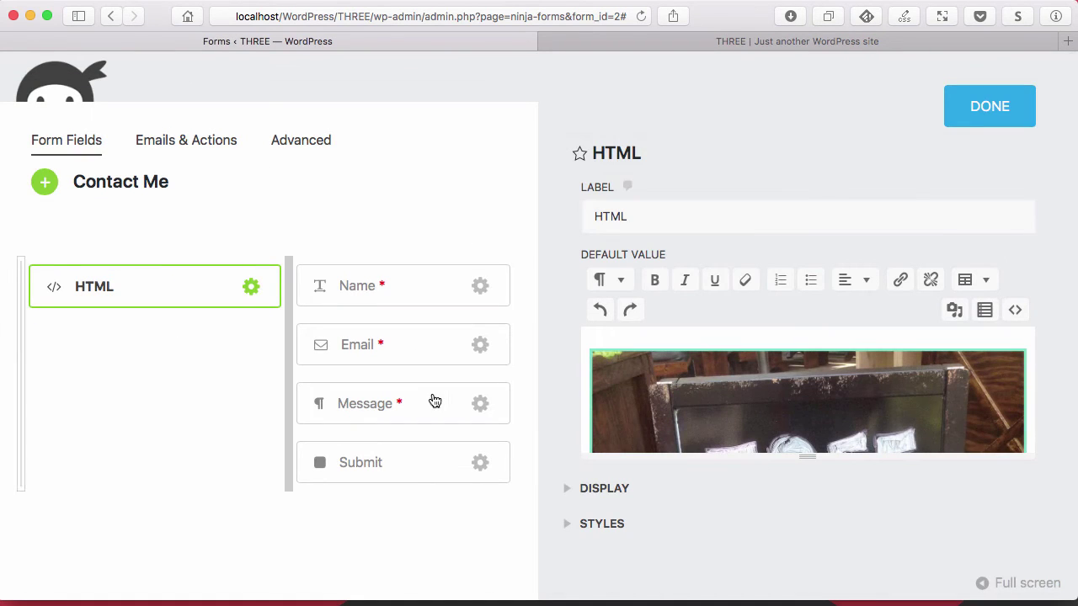
left_click(952, 114)
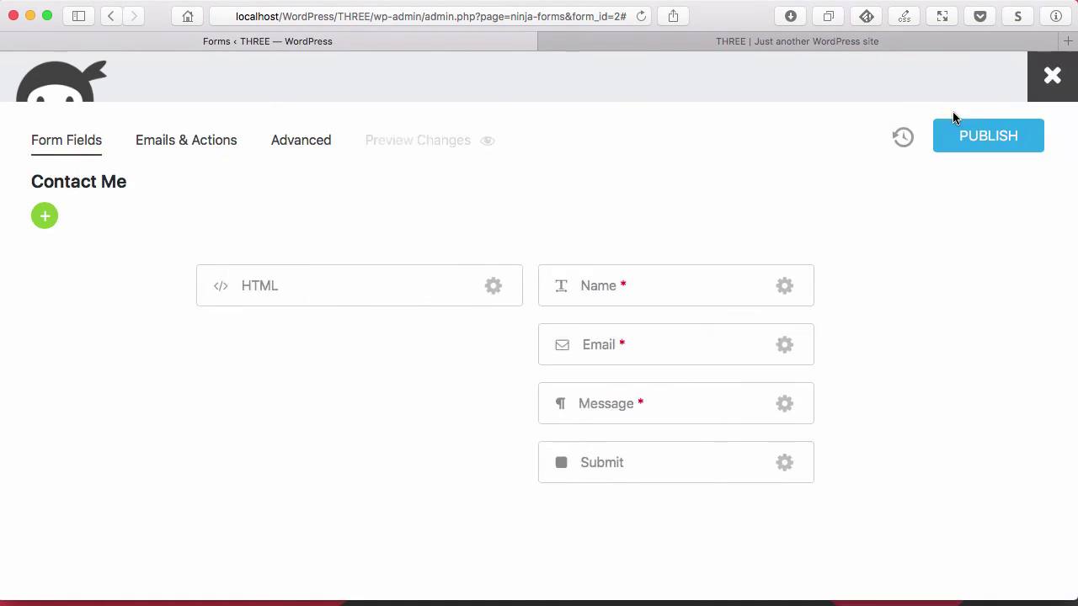
Step: Reload the form preview and inspect the image column beside the contact fields
left_click(767, 44)
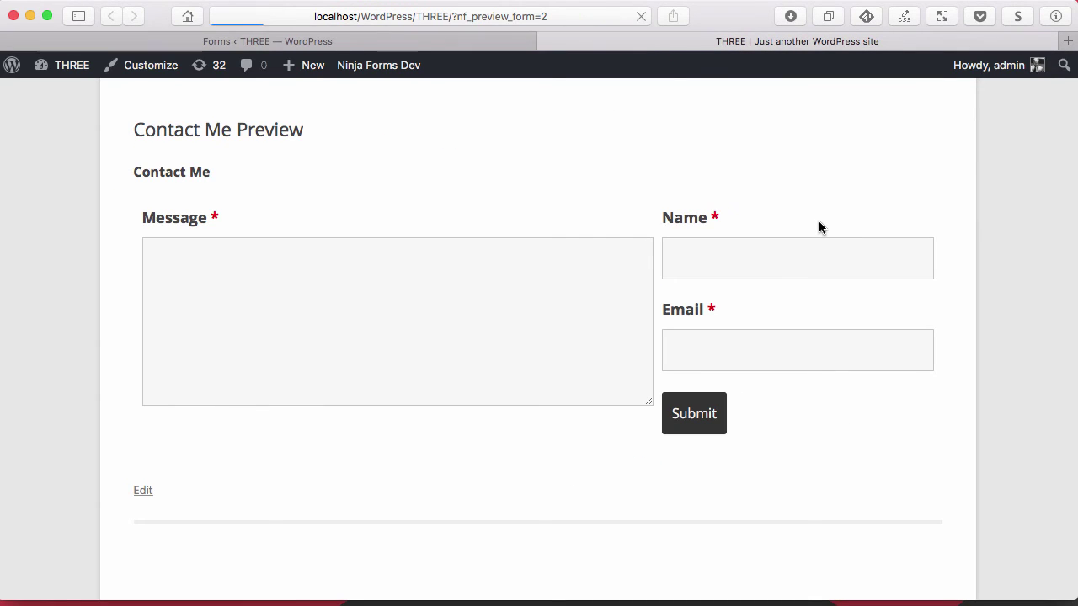
scroll(881, 346, "down", 3)
scroll(783, 190, "up", 1)
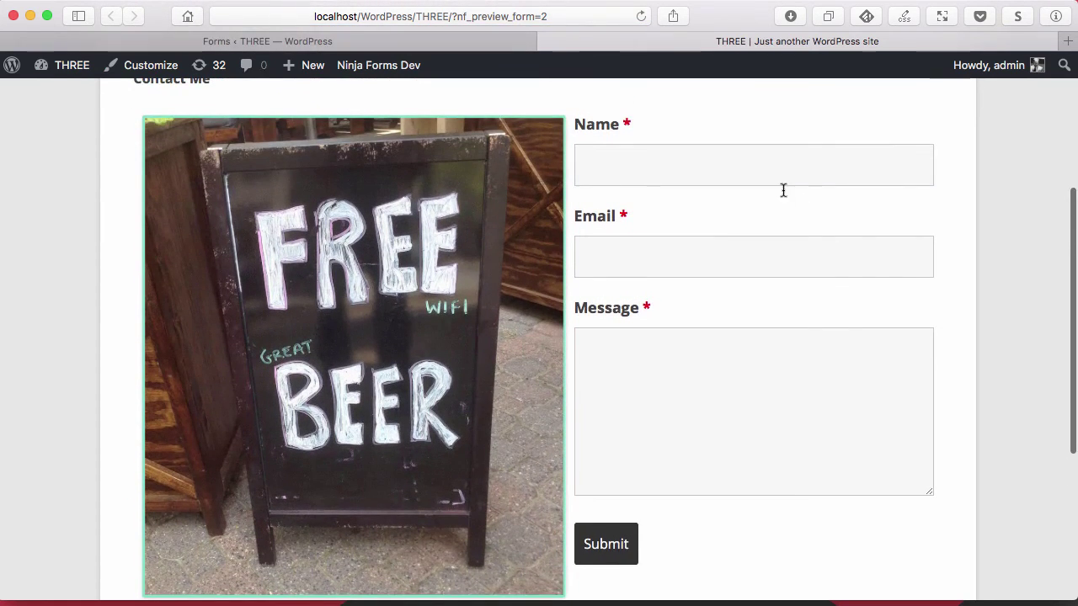
Step: Widen the HTML column to about 60% of the form width and check the reloaded preview
left_click(493, 42)
left_click_drag(561, 315, 604, 319)
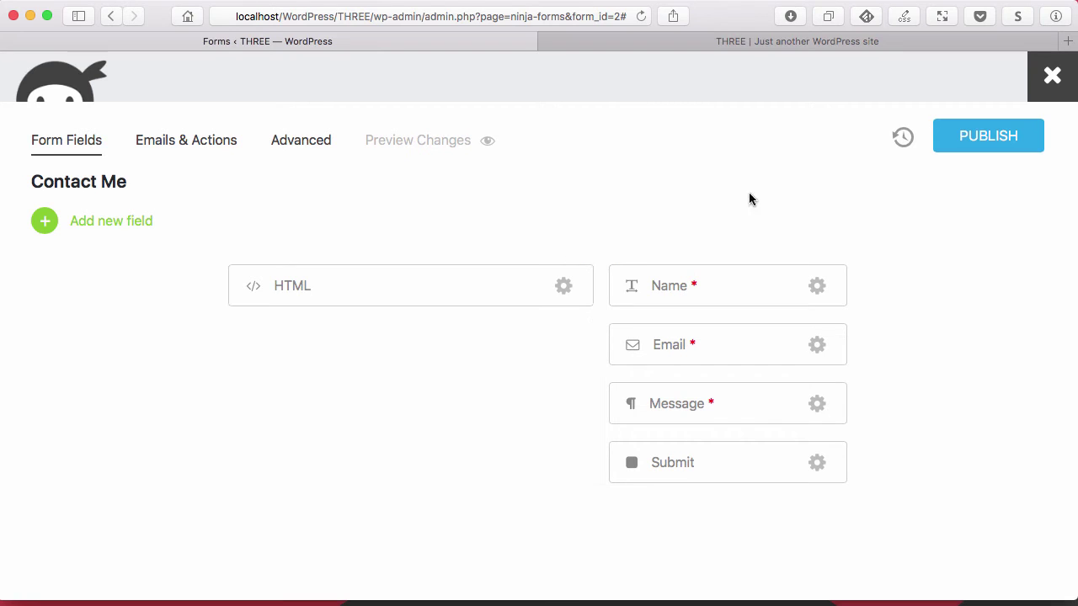
left_click(758, 44)
left_click(641, 16)
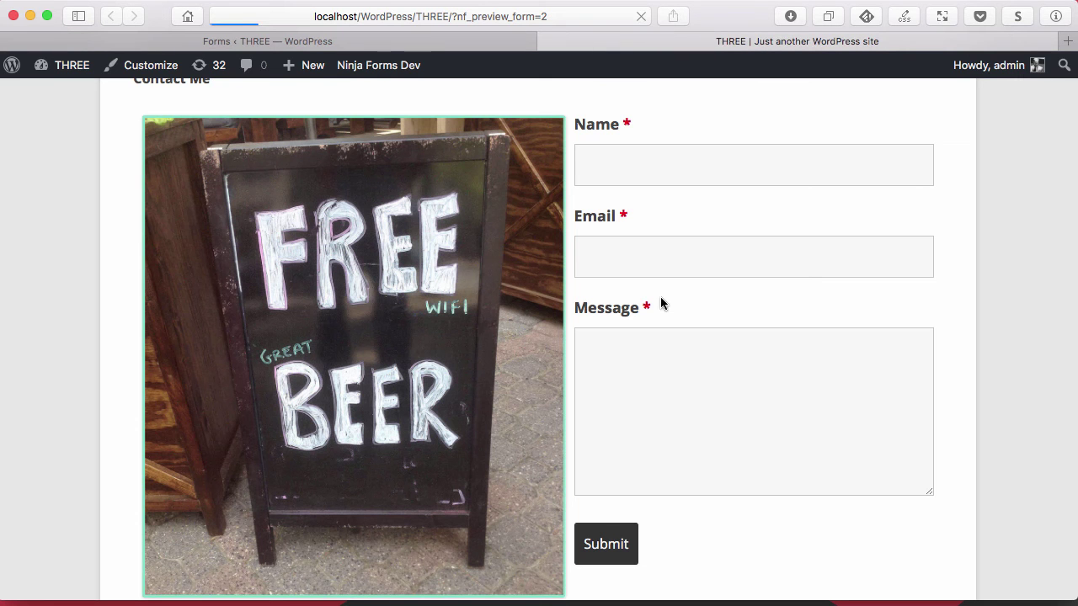
scroll(842, 286, "up", 5)
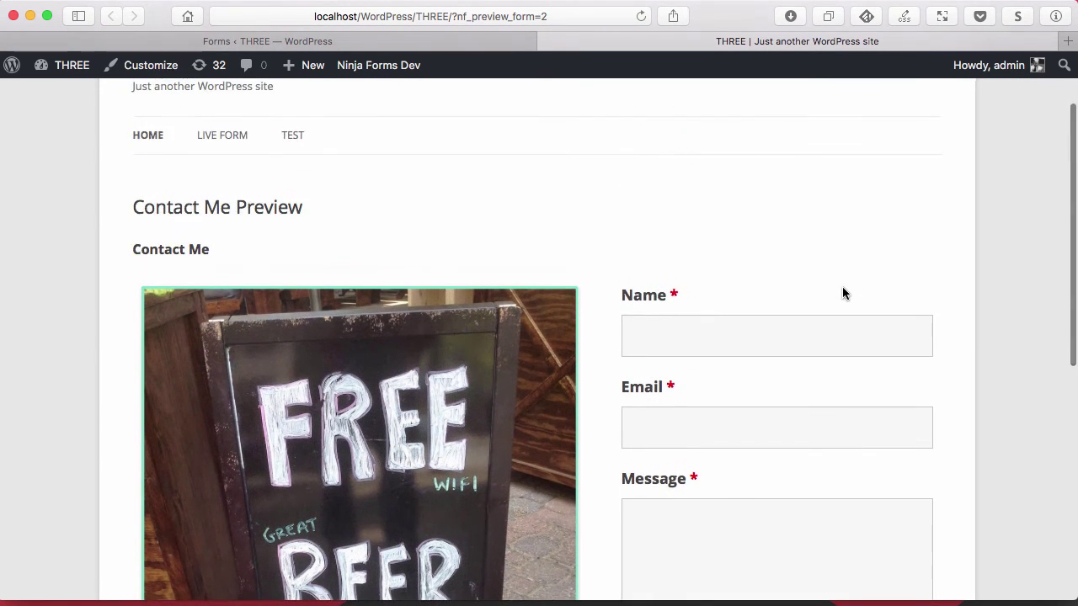
scroll(716, 278, "down", 2)
Step: Narrow the HTML column to about a third of the form width and check the reloaded preview
left_click(438, 41)
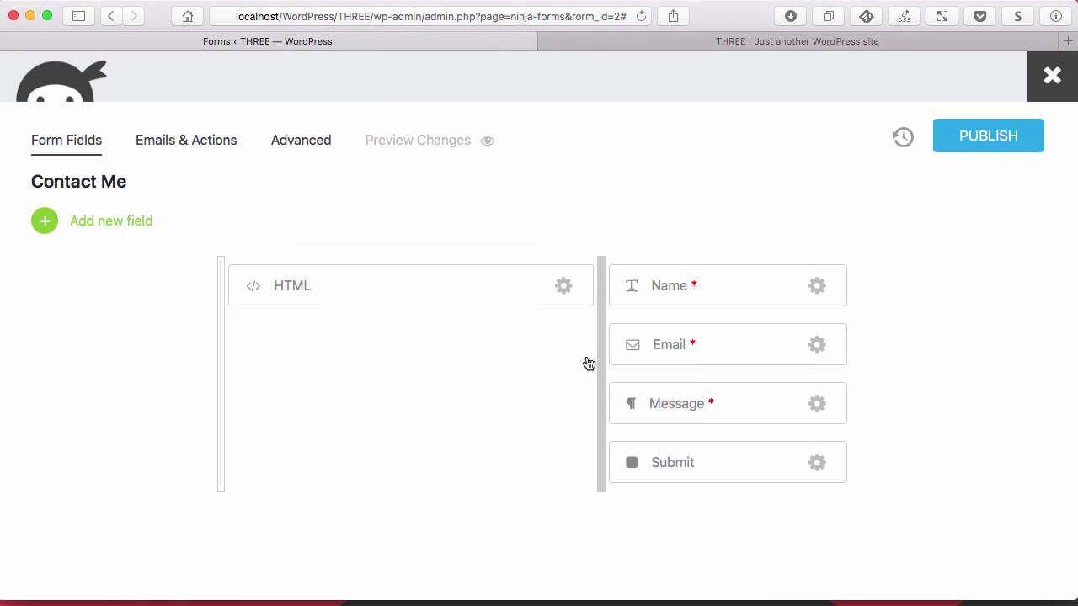
left_click_drag(600, 362, 429, 337)
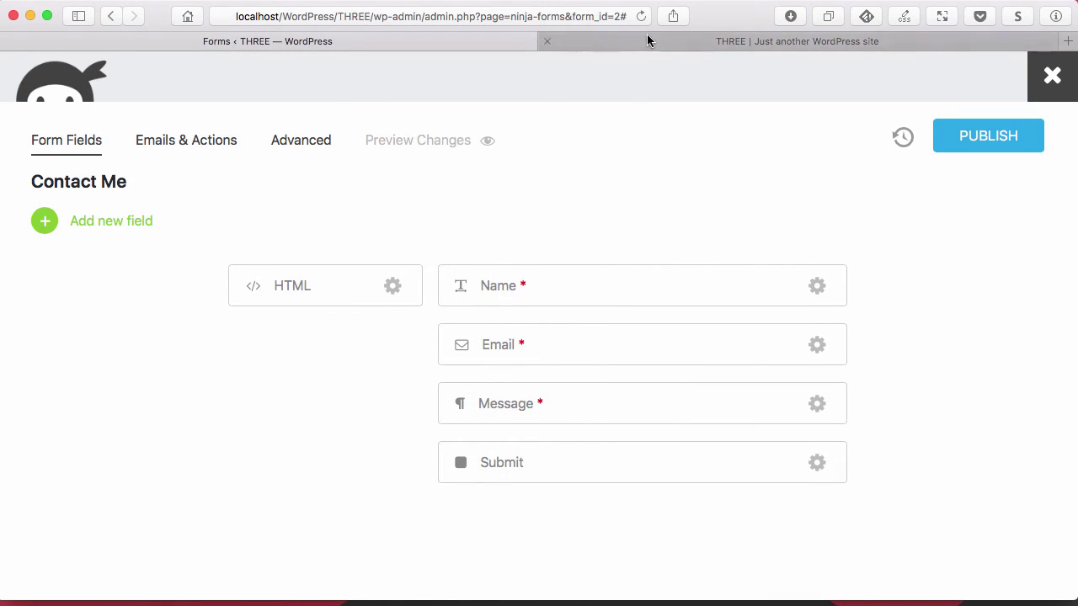
left_click(647, 38)
left_click(644, 19)
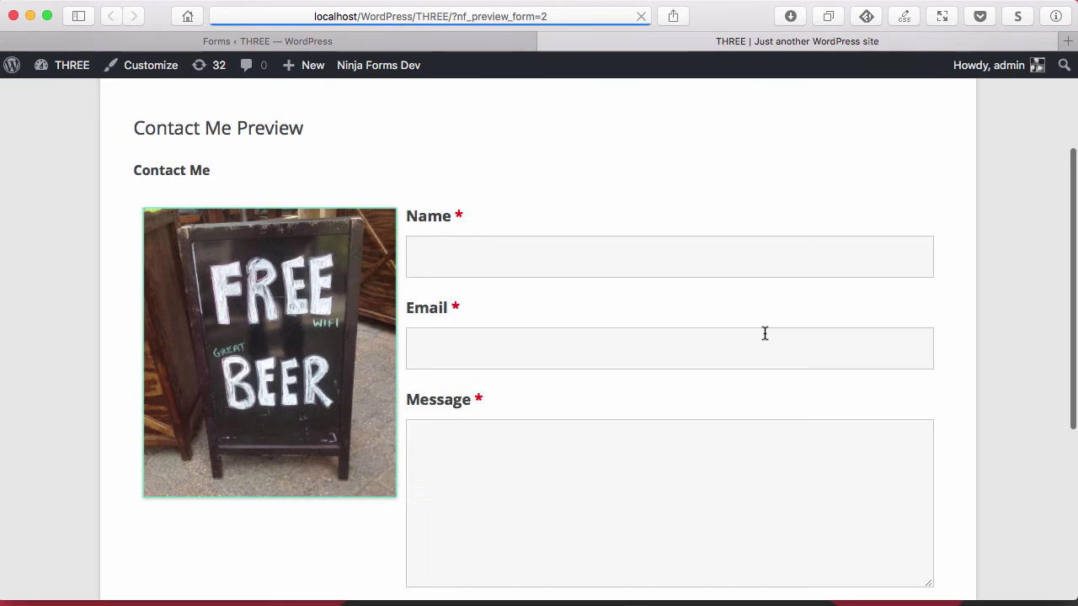
scroll(764, 332, "down", 3)
scroll(764, 337, "up", 3)
scroll(765, 337, "up", 3)
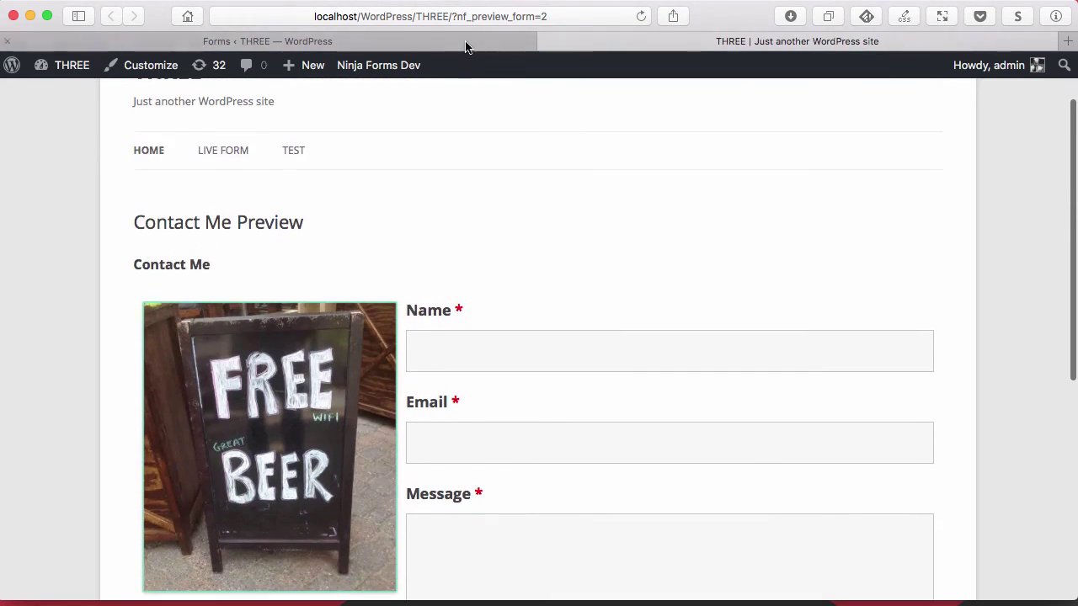
Step: Close the Contact Me form builder and open the Address Form for editing
left_click(469, 41)
left_click(1052, 75)
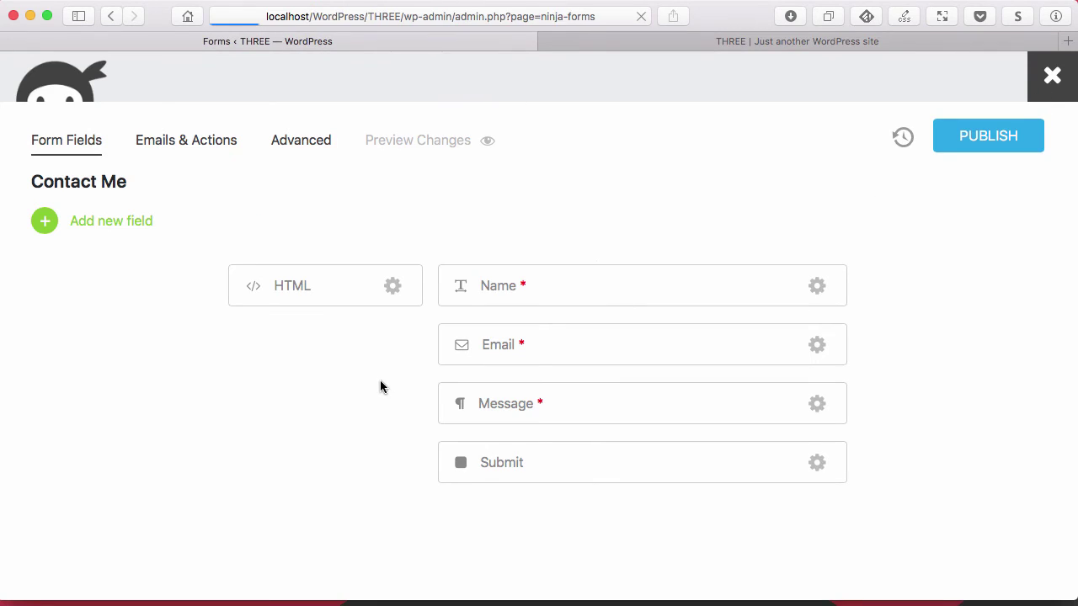
scroll(193, 404, "down", 5)
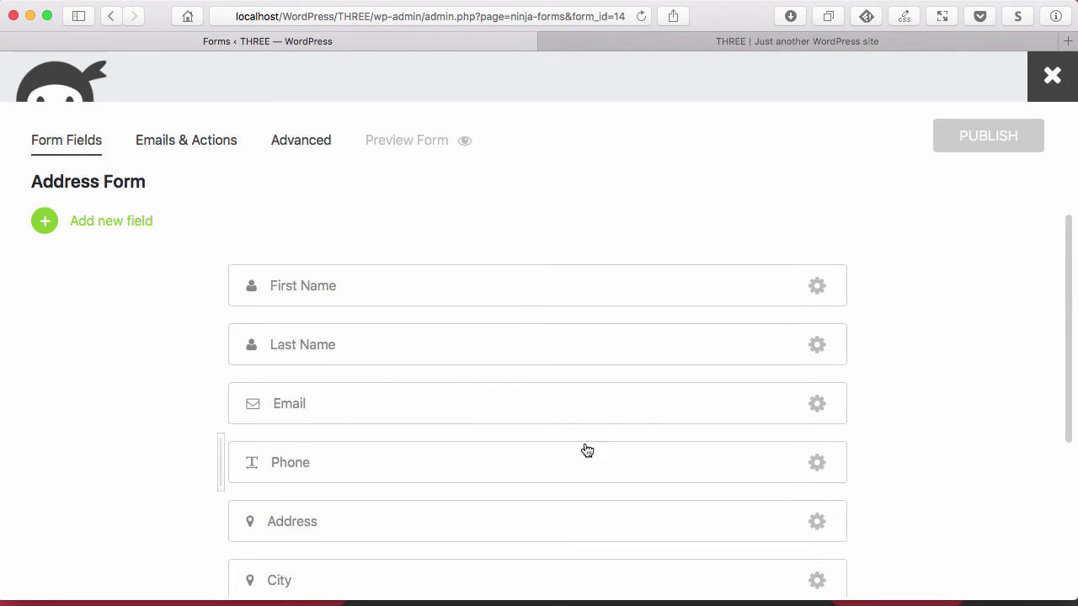
Step: Arrange the Address Form in shared rows: First Name with Last Name, Email with Phone, and City with State and Zip
left_click_drag(558, 345, 846, 299)
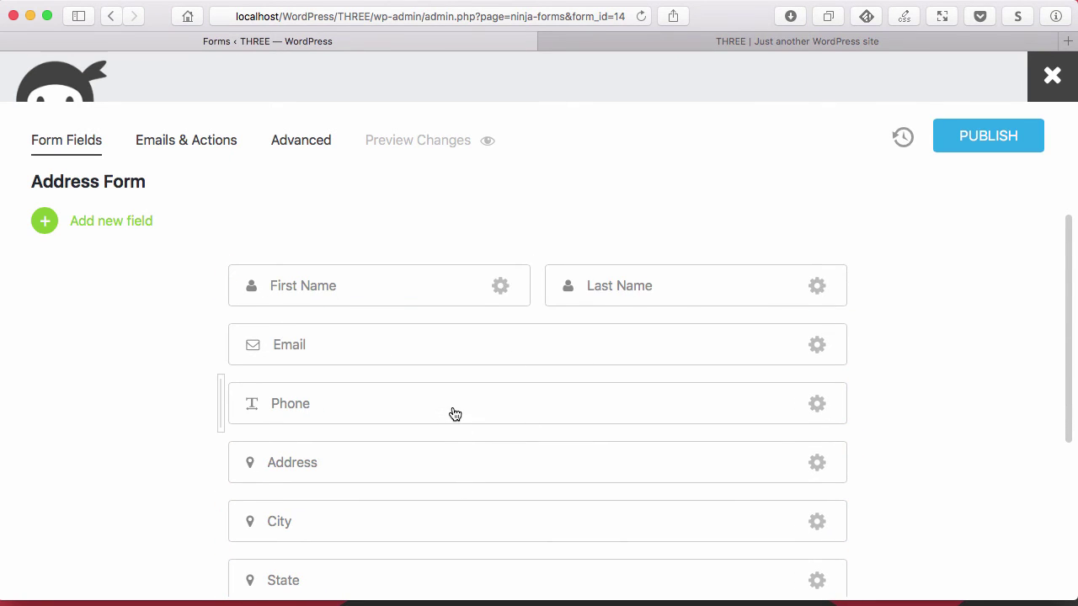
left_click_drag(455, 413, 849, 388)
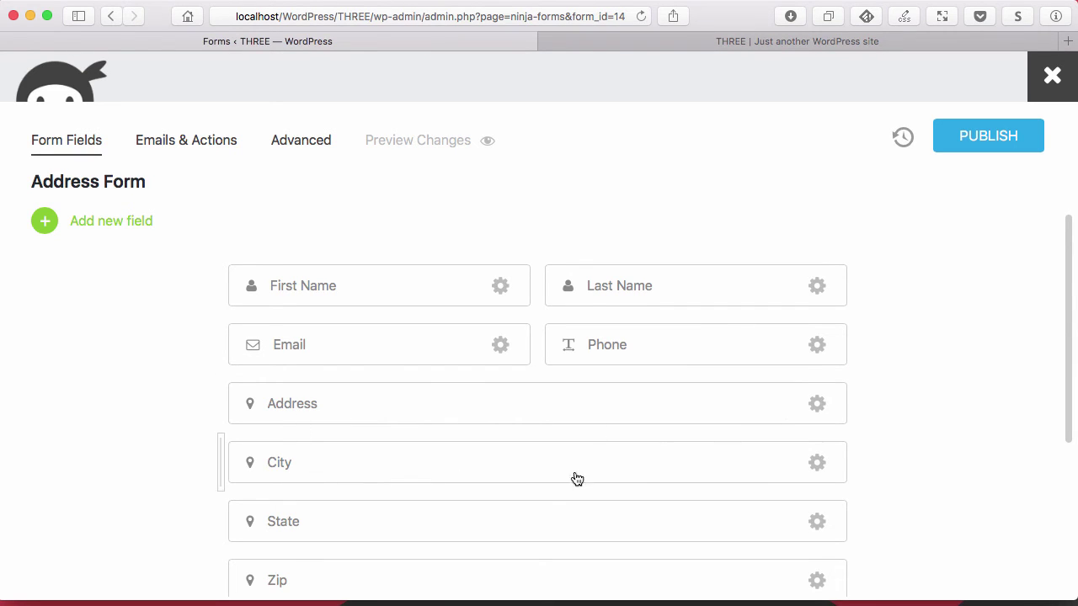
left_click_drag(421, 524, 834, 529)
scroll(775, 539, "down", 2)
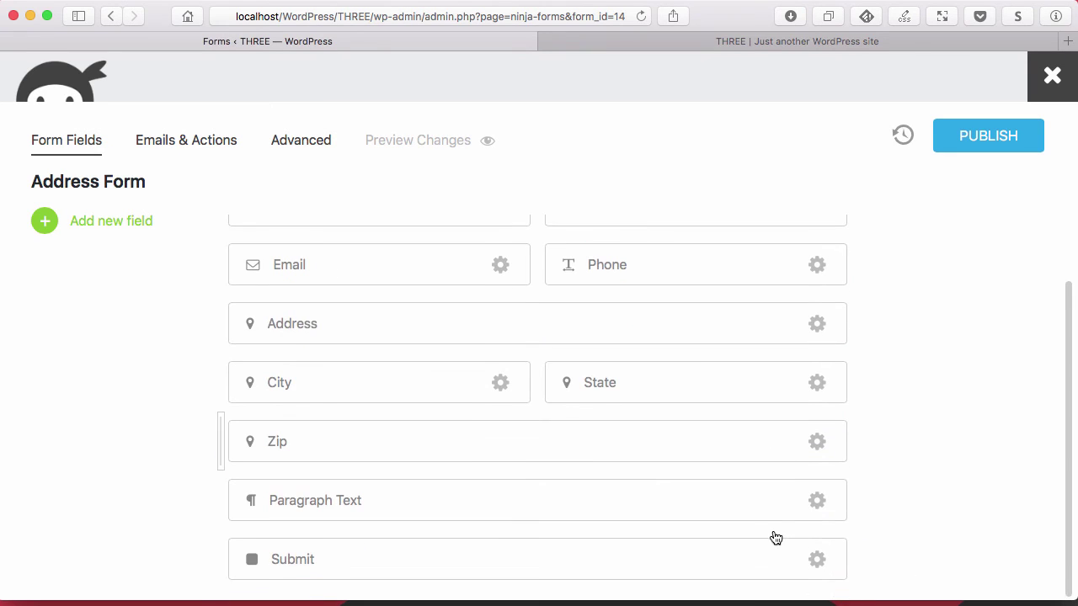
left_click_drag(703, 456, 847, 471)
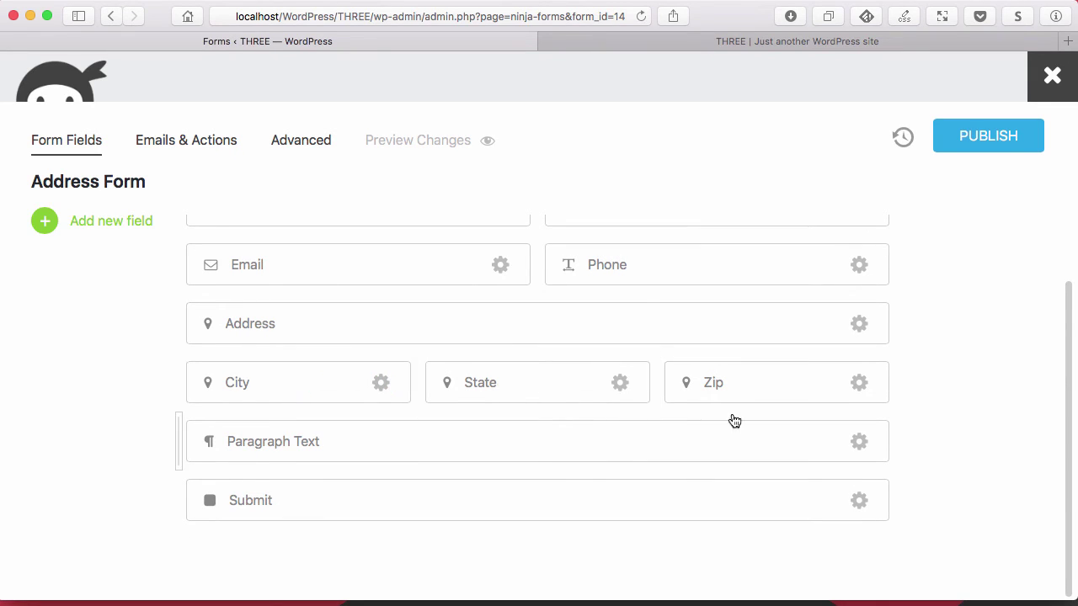
Step: Resize the City, State and Zip columns so City fills half the row and State and Zip a quarter each
left_click_drag(659, 374, 721, 377)
left_click_drag(413, 373, 548, 374)
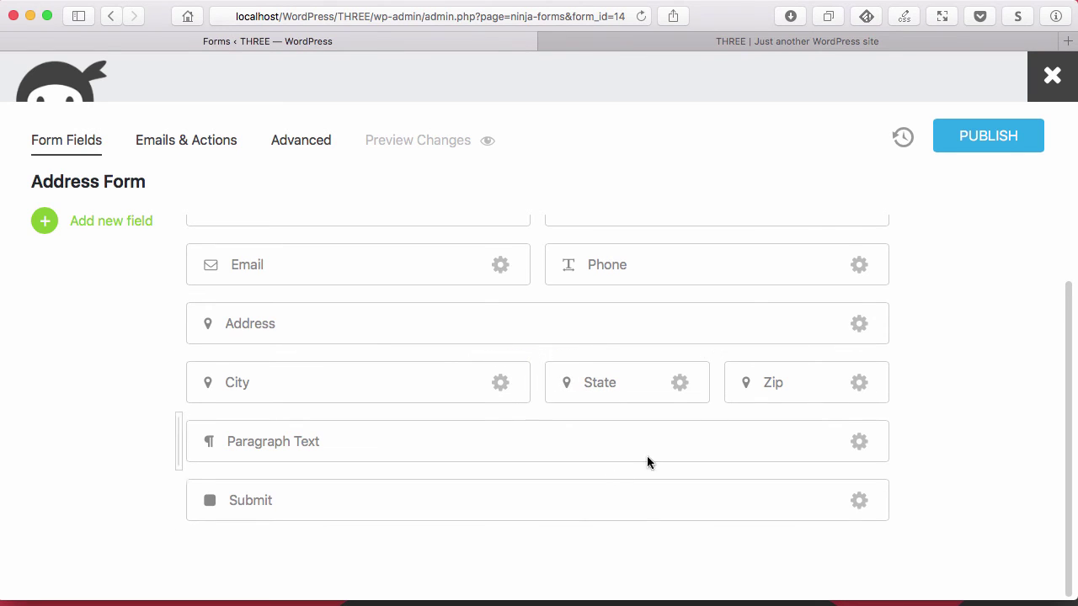
scroll(647, 456, "up", 2)
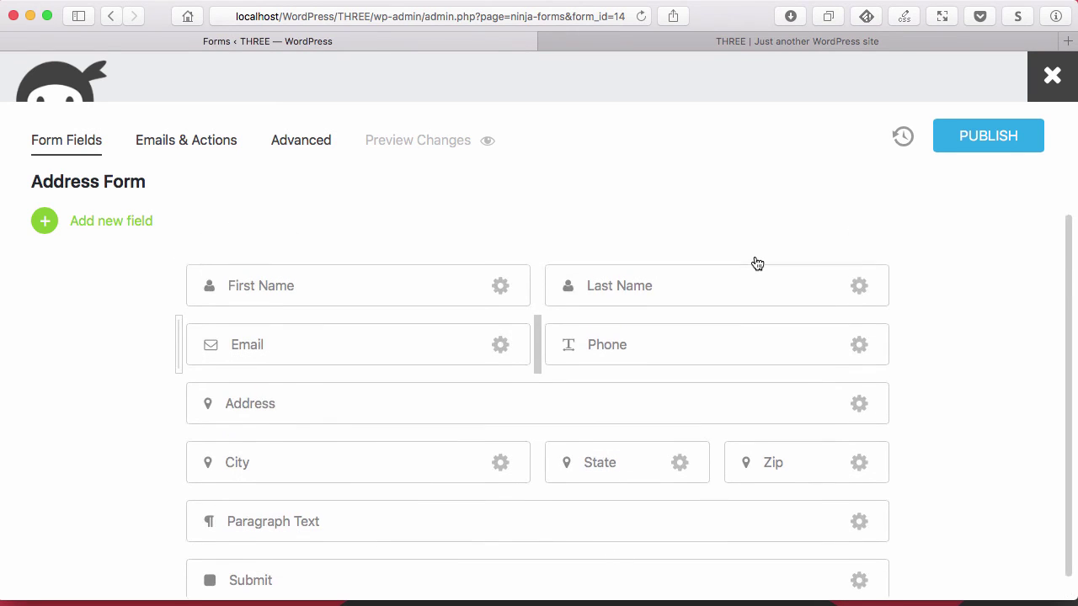
Step: Close the Contact Me preview, open a preview of the Address Form and review its layout through the submit button
left_click(732, 38)
left_click(640, 16)
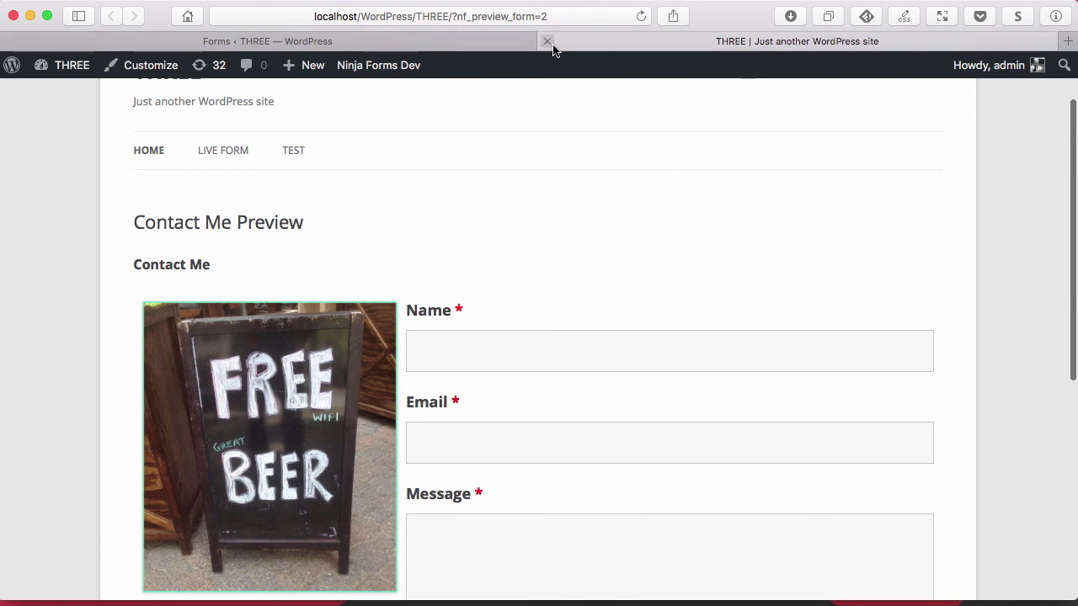
left_click(548, 40)
left_click(404, 120)
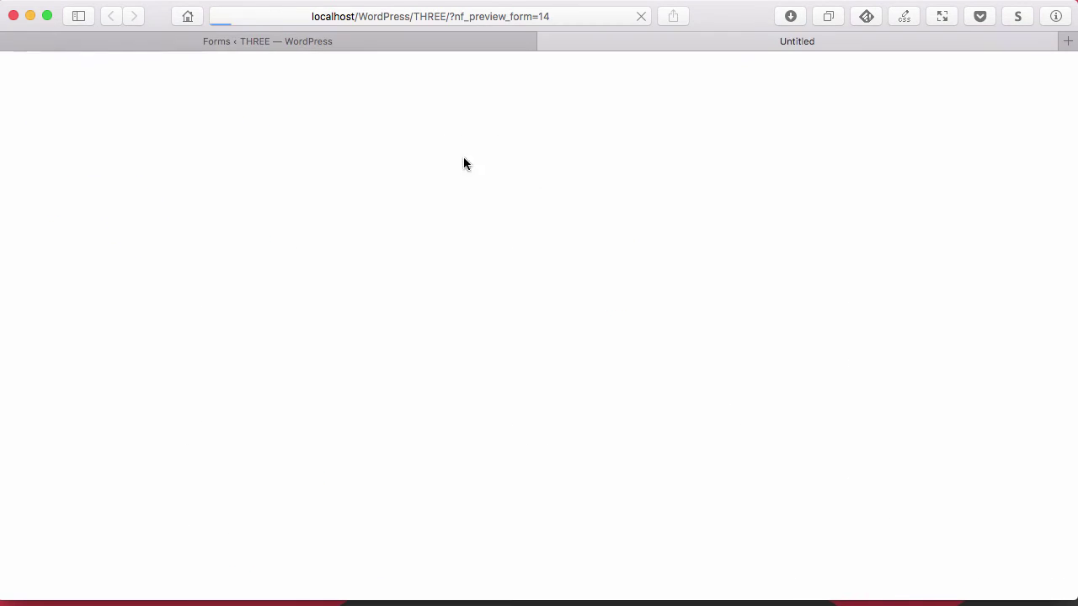
scroll(735, 392, "down", 5)
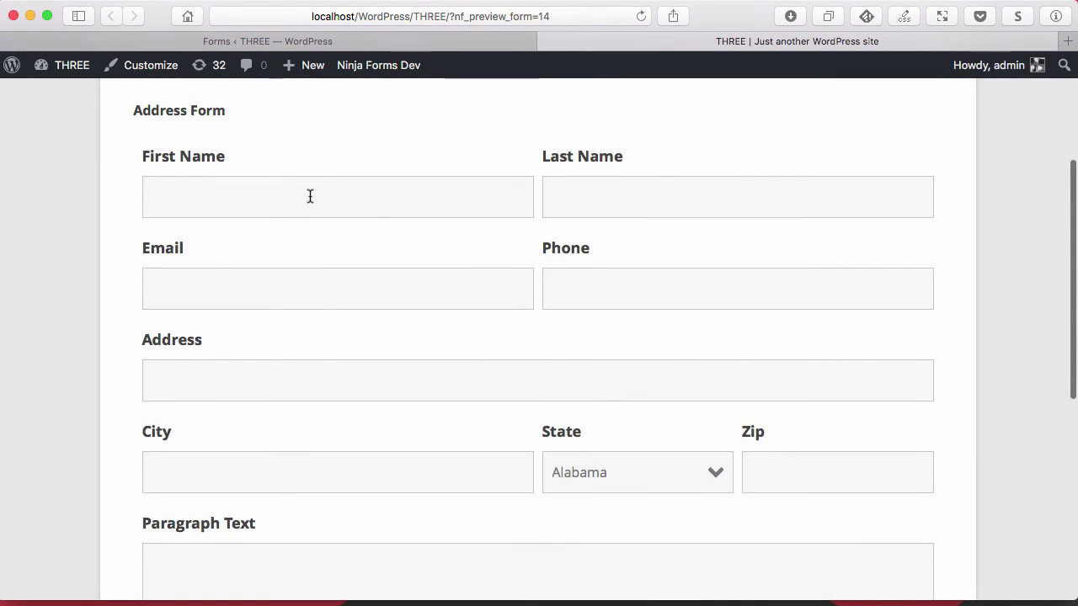
scroll(522, 480, "down", 3)
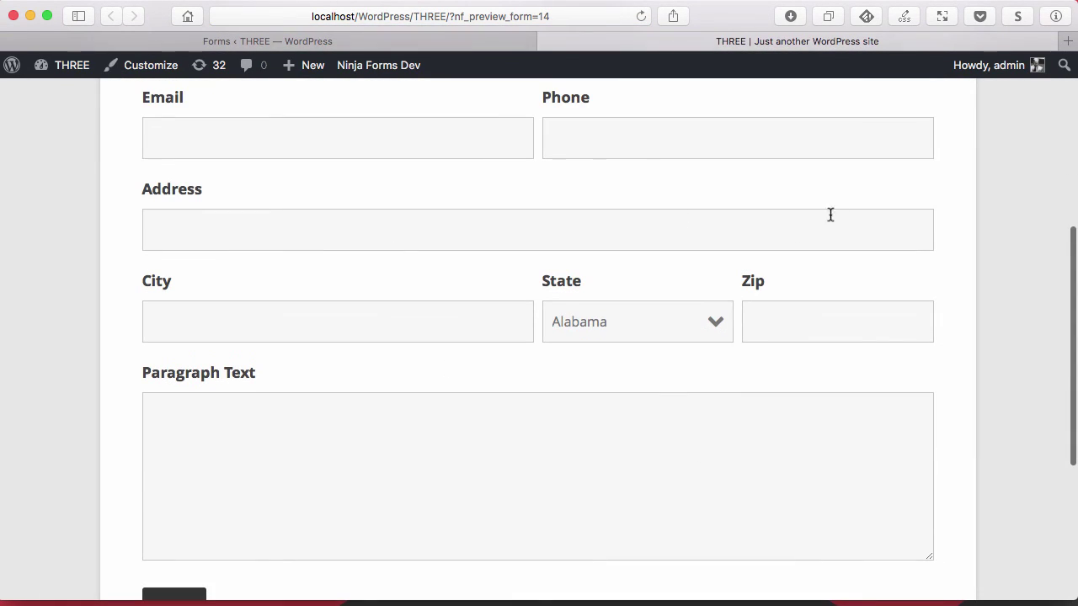
scroll(685, 398, "down", 2)
scroll(685, 398, "down", 2)
scroll(685, 396, "up", 8)
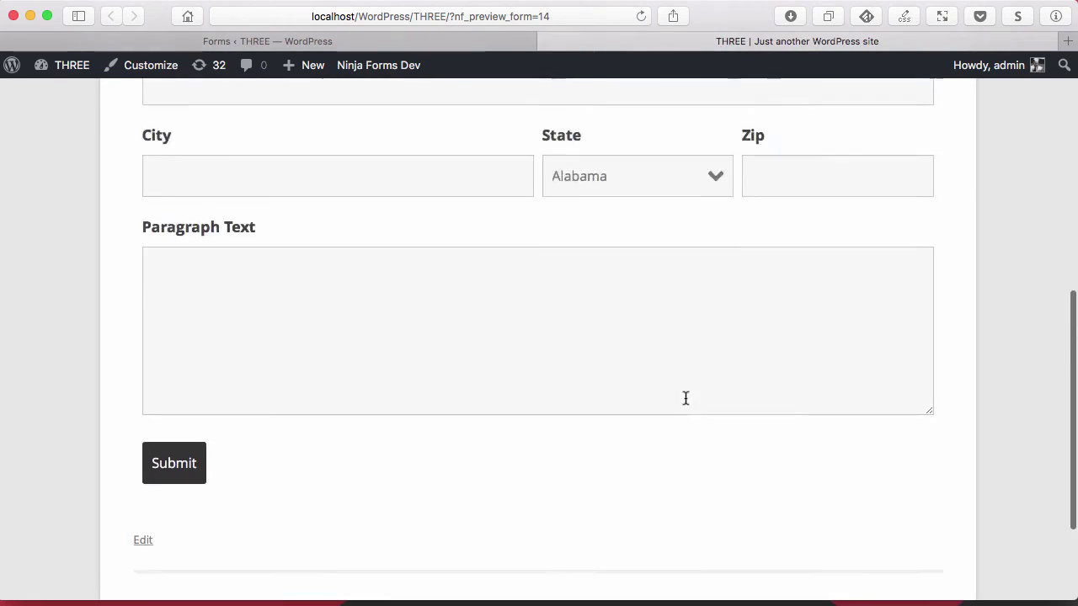
Step: Return to the Address Form builder and move Paragraph Text after Zip and Submit between State and Zip, making a five-column row
left_click(497, 43)
scroll(606, 404, "down", 1)
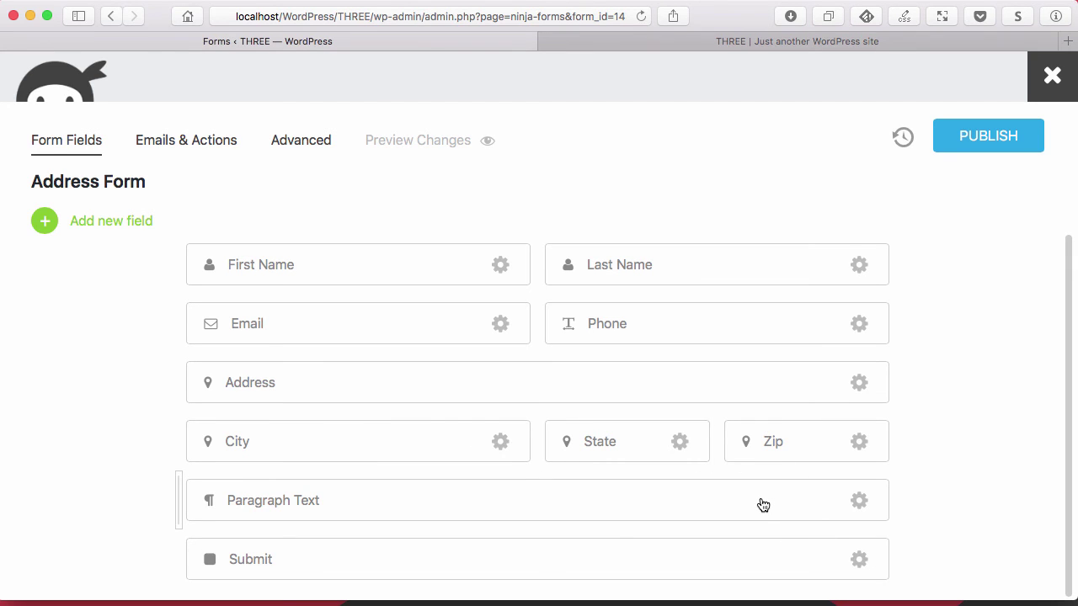
left_click_drag(758, 504, 893, 526)
left_click_drag(563, 490, 538, 508)
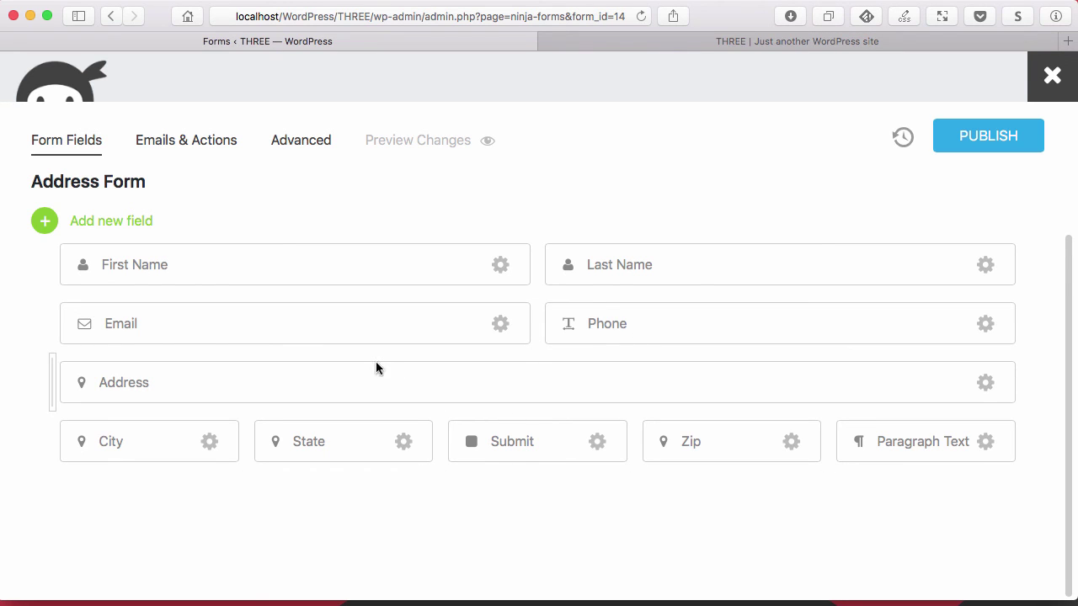
Step: Stack Address above City and Email below State in the five-column row, deleting the column Email leaves empty beside Phone
left_click_drag(299, 418, 203, 495)
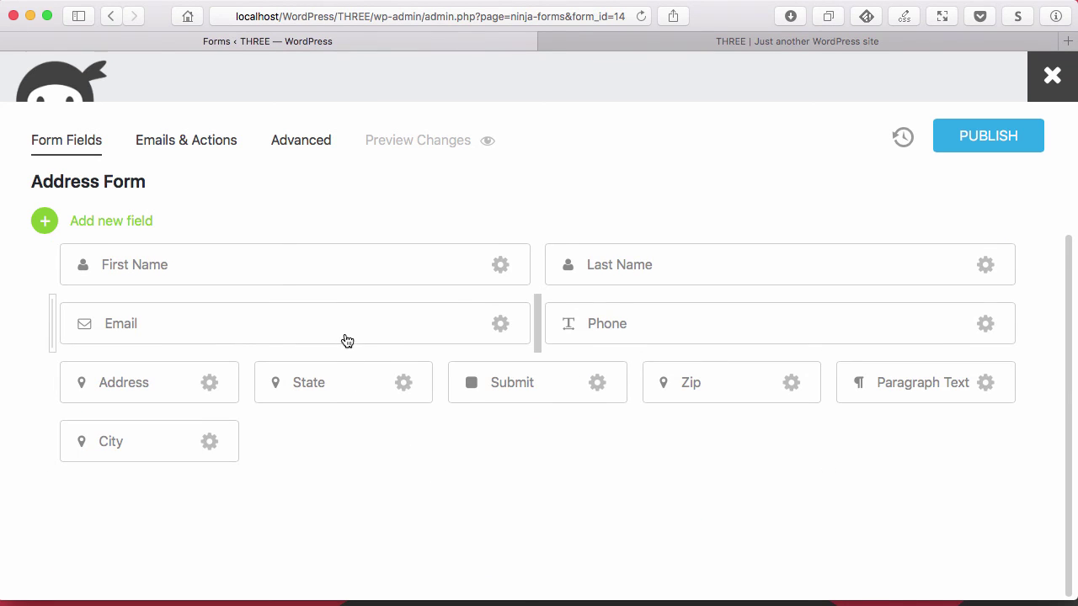
left_click_drag(346, 342, 344, 484)
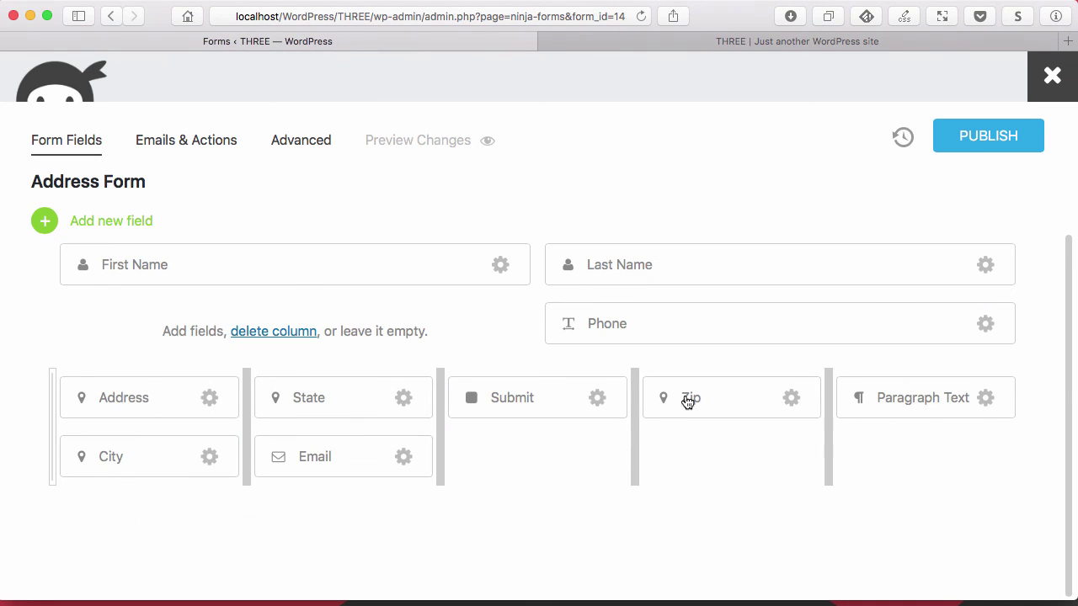
left_click(279, 334)
Step: Slightly narrow the State and Zip columns to widen the Submit column between them
mouse_move(440, 359)
left_mouse_down()
mouse_move(452, 356)
mouse_move(382, 362)
mouse_move(441, 361)
left_mouse_up()
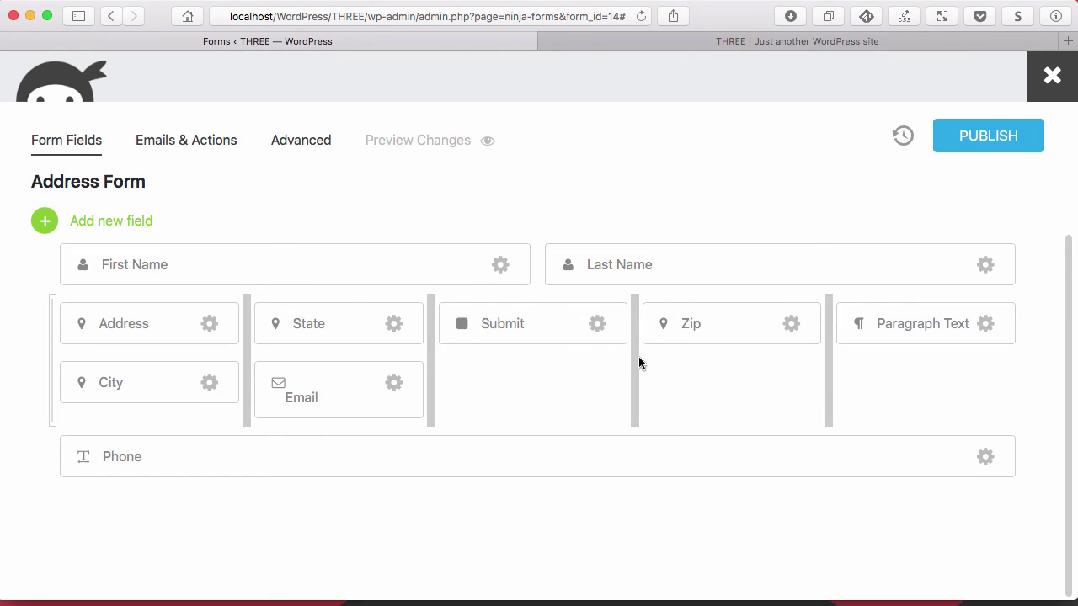
left_click_drag(630, 362, 666, 366)
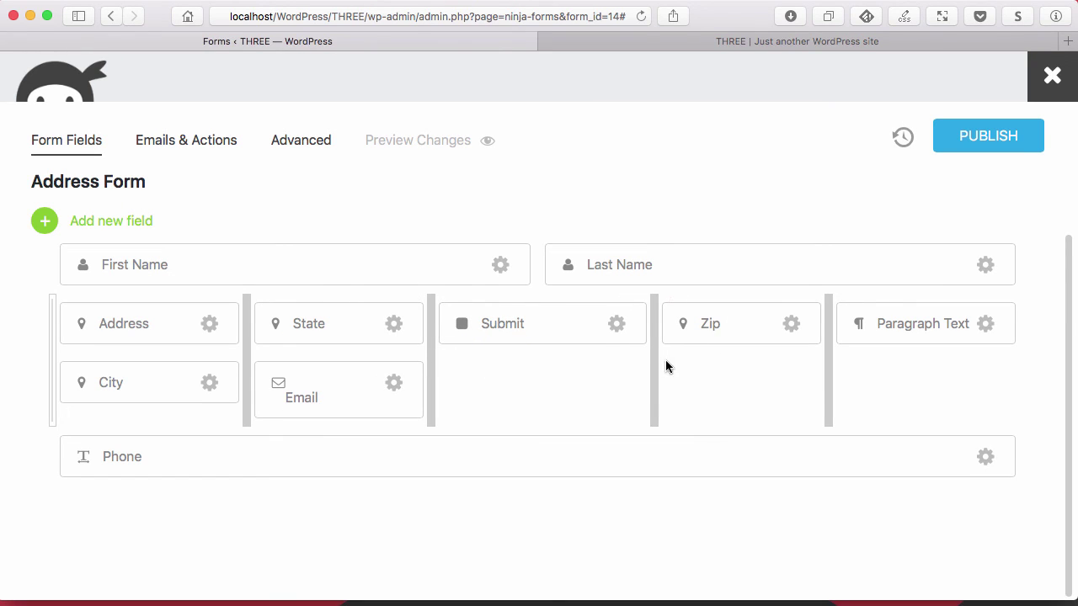